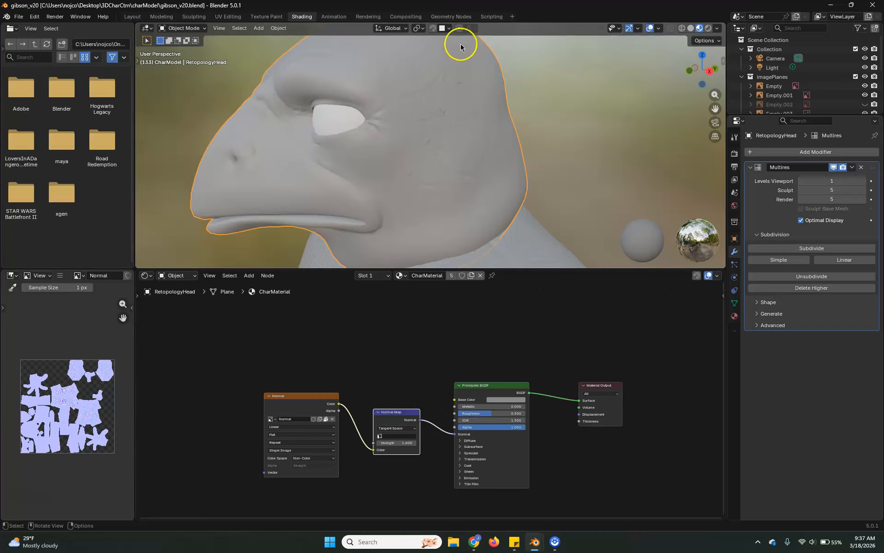
# - Add a Geometry node above the Normal image texture node in the CharMaterial node tree
pyautogui.scroll(-4, 436, 340)
pyautogui.moveTo(432, 333); pyautogui.dragTo(423, 365, button='middle')
pyautogui.click(396, 367)
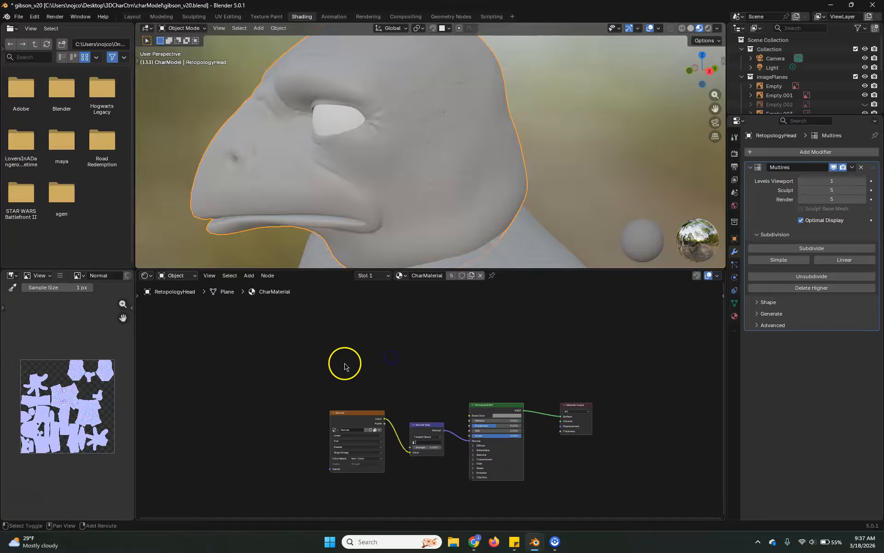
pyautogui.hotkey('shift', 'a')
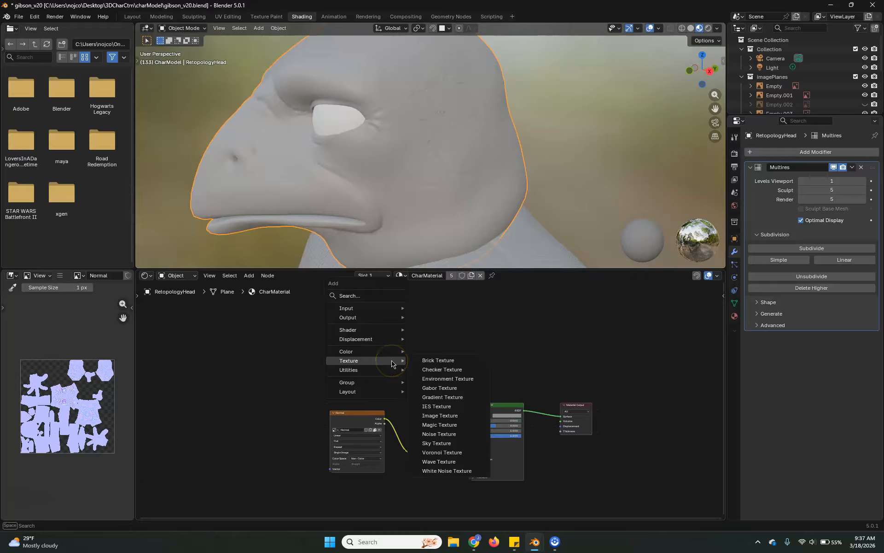
pyautogui.moveTo(394, 313)
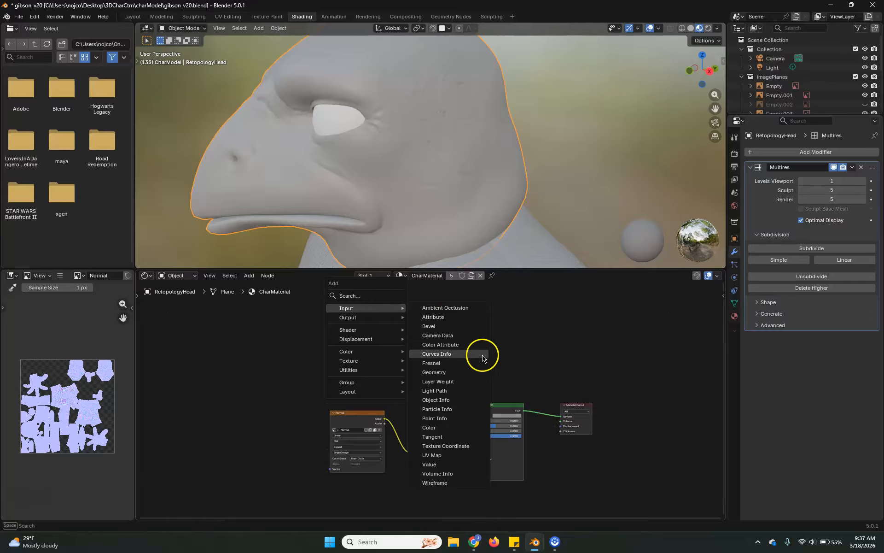
pyautogui.click(458, 373)
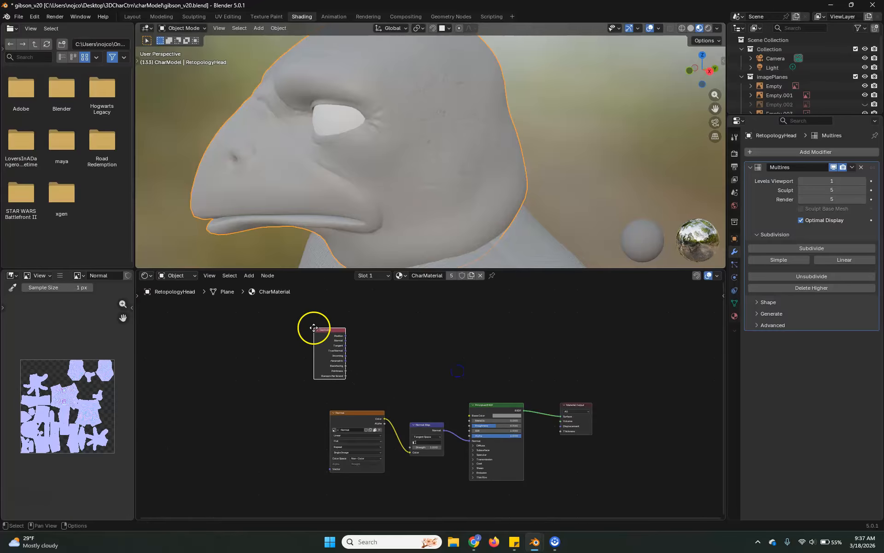
pyautogui.scroll(4, 322, 364)
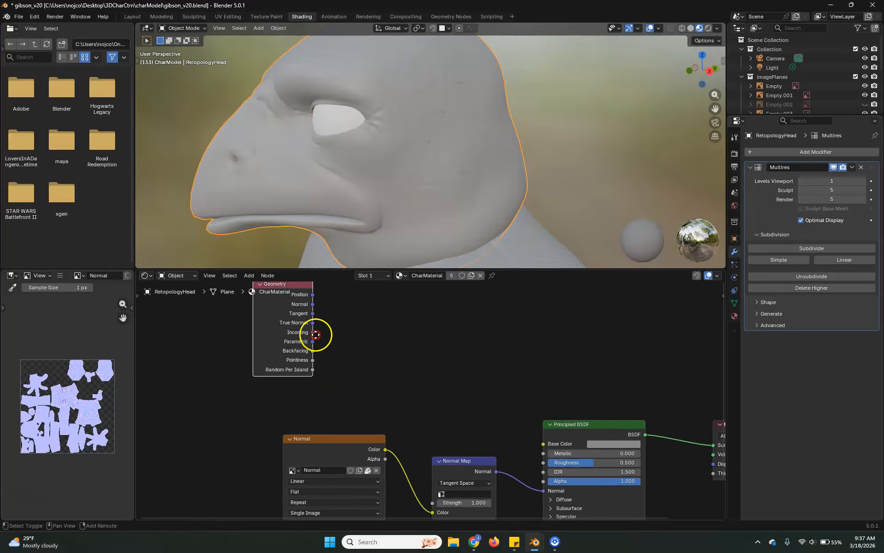
pyautogui.moveTo(442, 386); pyautogui.dragTo(421, 407, button='middle')
pyautogui.moveTo(482, 420); pyautogui.dragTo(465, 423, button='middle')
pyautogui.hotkey('shift', 'a')
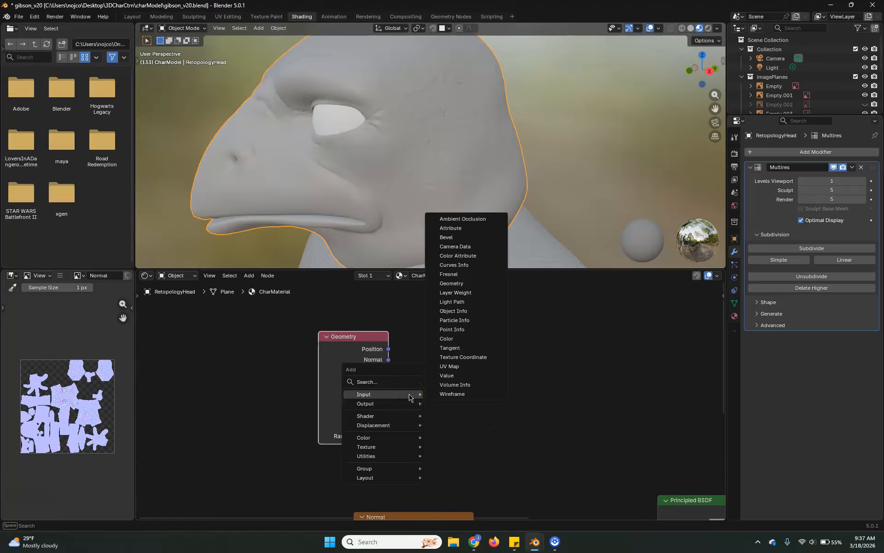
pyautogui.moveTo(397, 420)
pyautogui.moveTo(395, 437)
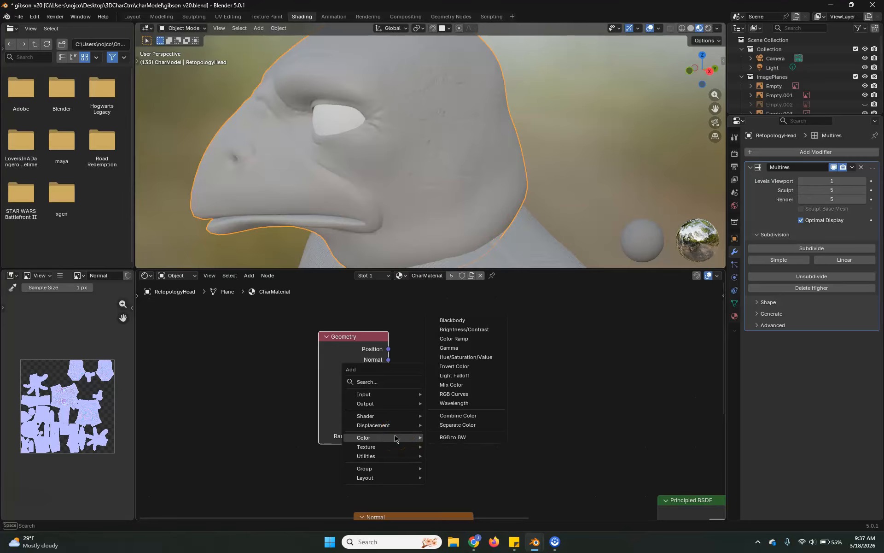
pyautogui.click(411, 389)
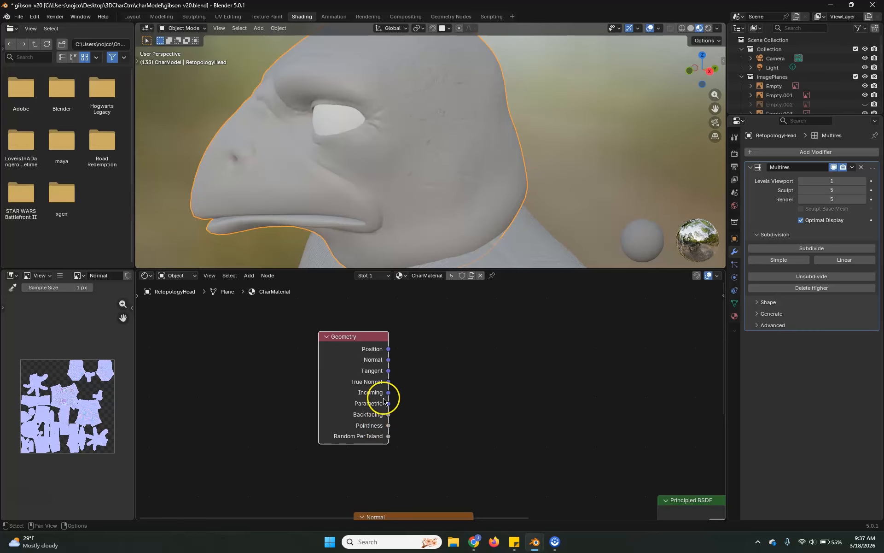
# - Add a Color Ramp node and place it beside the Geometry node's outputs
pyautogui.hotkey('shift', 'a')
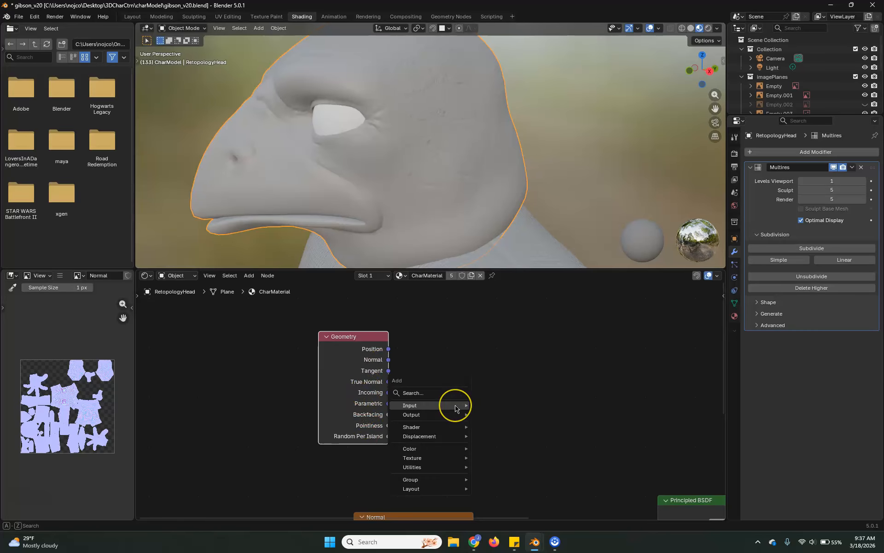
pyautogui.moveTo(455, 408)
pyautogui.moveTo(442, 449)
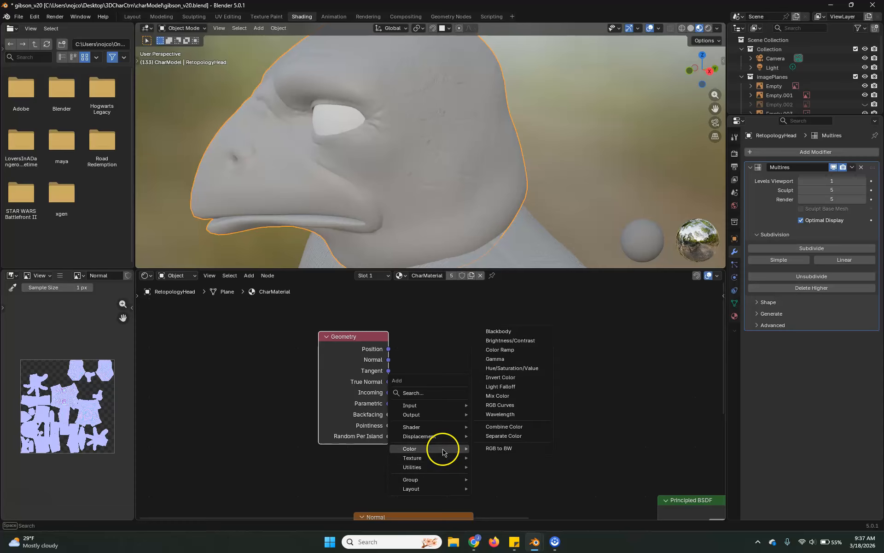
pyautogui.click(526, 354)
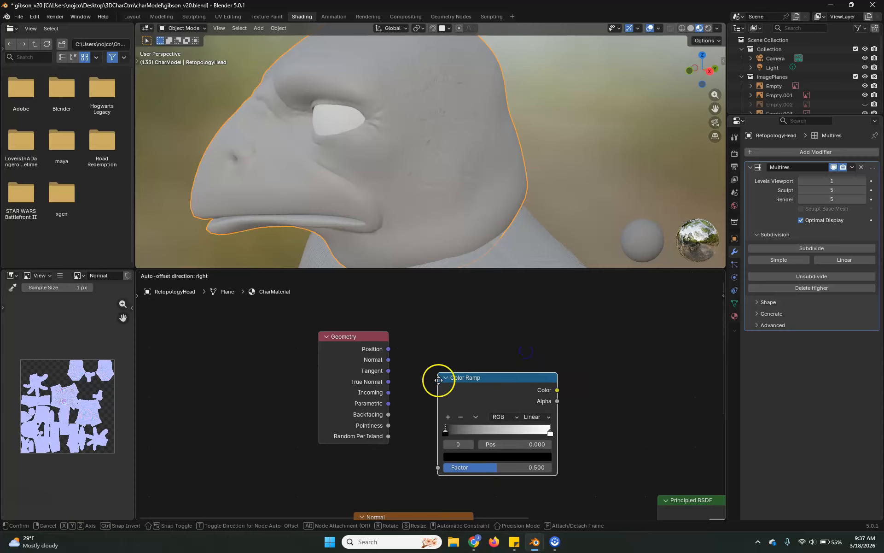
pyautogui.click(434, 361)
pyautogui.moveTo(500, 366); pyautogui.dragTo(522, 356)
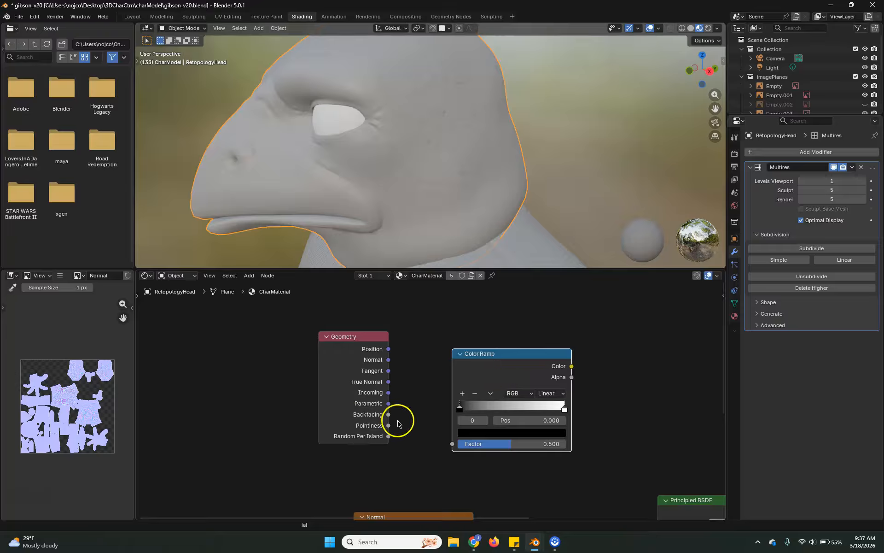
# - Connect the Geometry node's Pointiness to the Color Ramp's Factor, and the ramp's Color to the Principled BSDF's Base Color
pyautogui.moveTo(390, 426); pyautogui.dragTo(451, 446)
pyautogui.scroll(-1, 562, 380)
pyautogui.moveTo(551, 388); pyautogui.dragTo(445, 368, button='middle')
pyautogui.moveTo(452, 359); pyautogui.dragTo(461, 385)
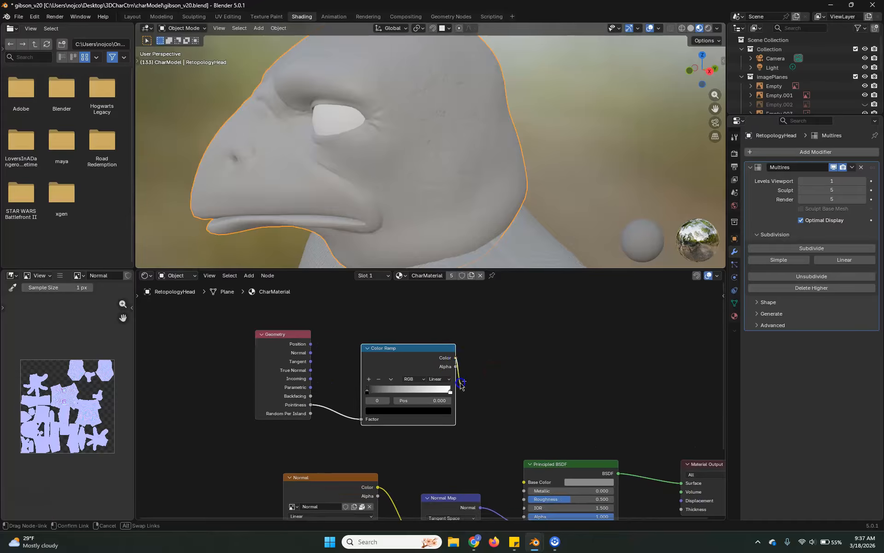
pyautogui.moveTo(492, 454); pyautogui.dragTo(520, 482)
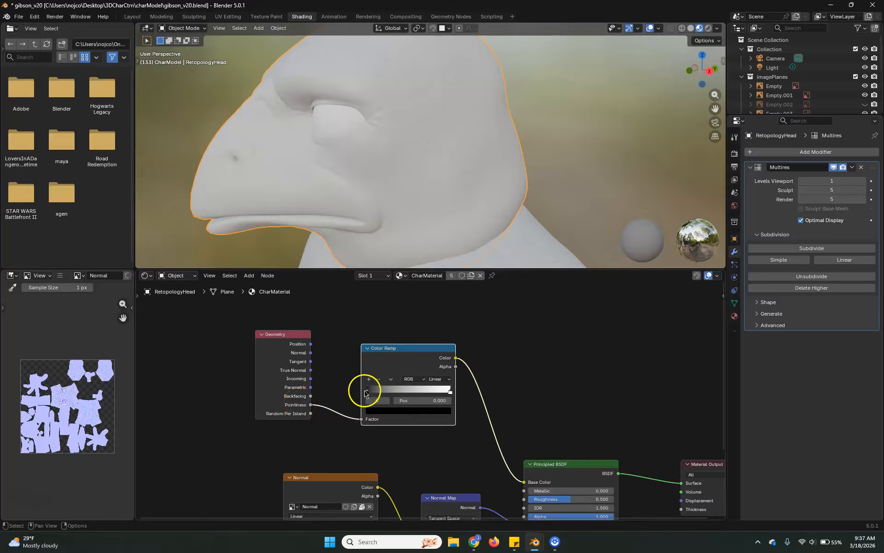
# - Move the Color Ramp's black stop to about 0.38 and white stop to 0.514, and show the model in an enlarged rendered viewport
pyautogui.moveTo(367, 394); pyautogui.dragTo(398, 395)
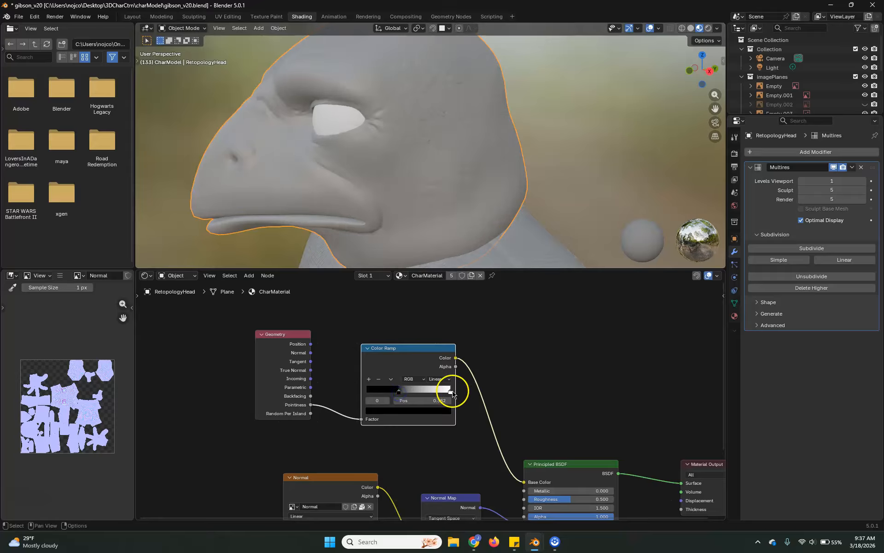
pyautogui.moveTo(450, 396); pyautogui.dragTo(394, 393)
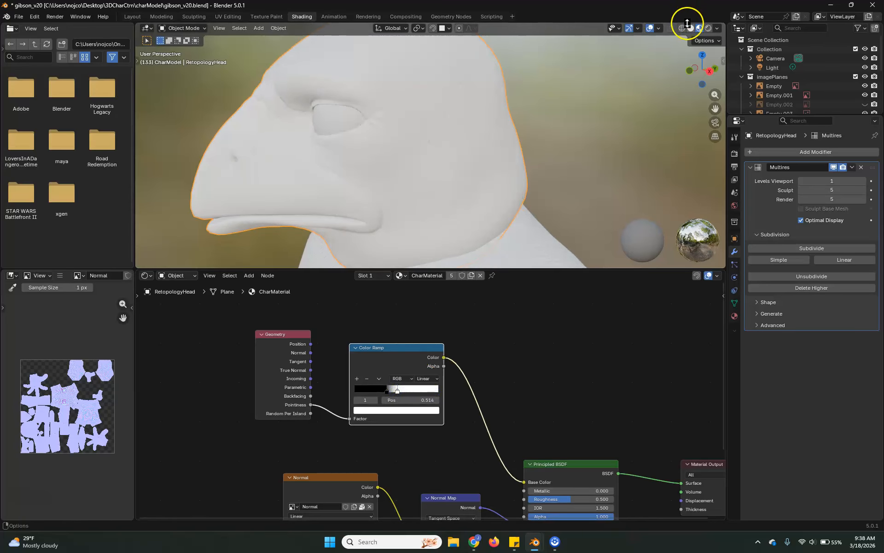
pyautogui.click(709, 28)
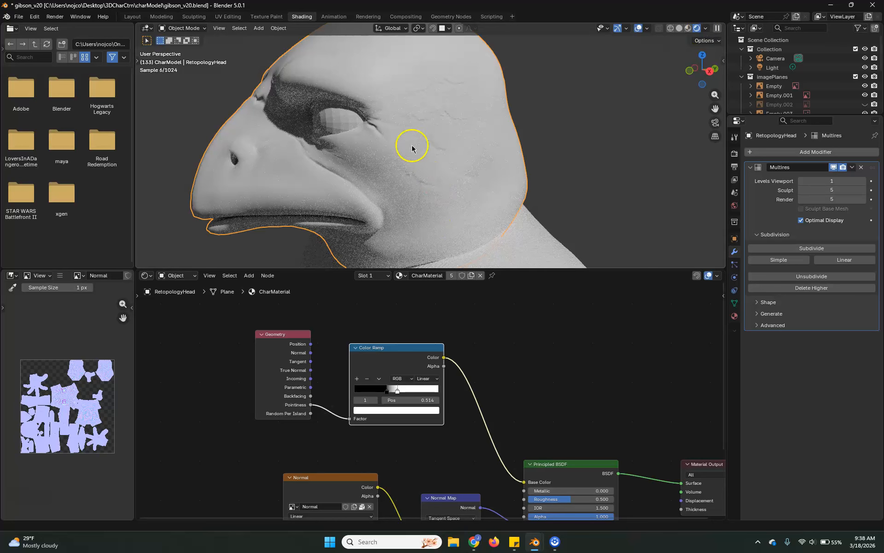
pyautogui.moveTo(512, 268); pyautogui.dragTo(519, 321)
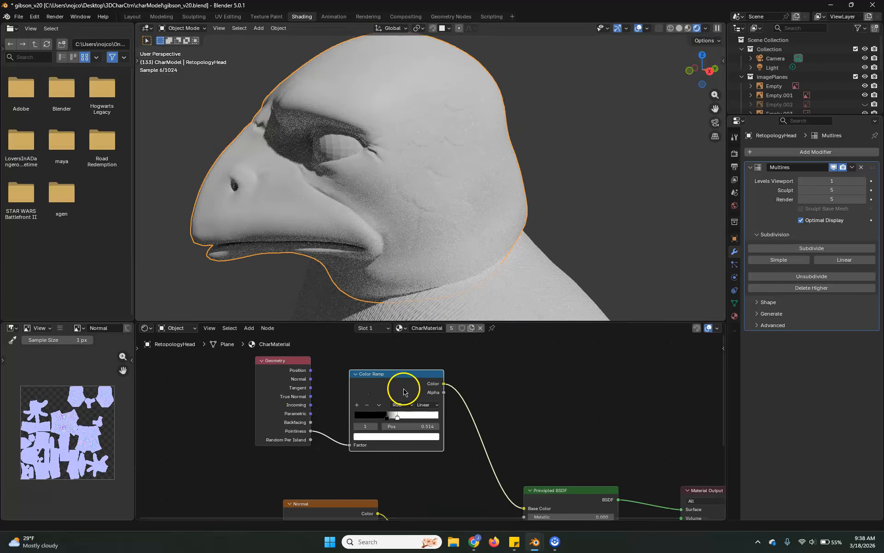
# - Tighten the Color Ramp's contrast by moving the black stop close to the white one and the white stop to 0.532
pyautogui.scroll(1, 404, 392)
pyautogui.scroll(1, 402, 389)
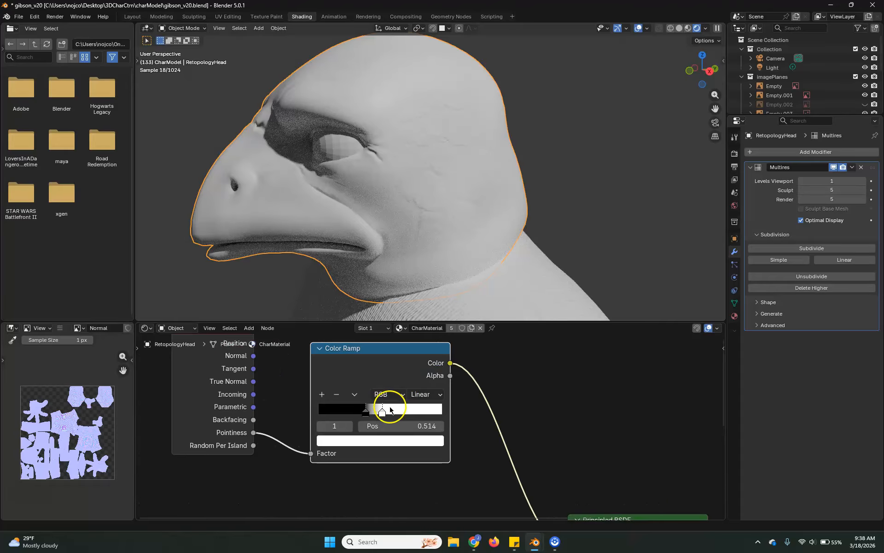
pyautogui.moveTo(366, 413); pyautogui.dragTo(388, 413)
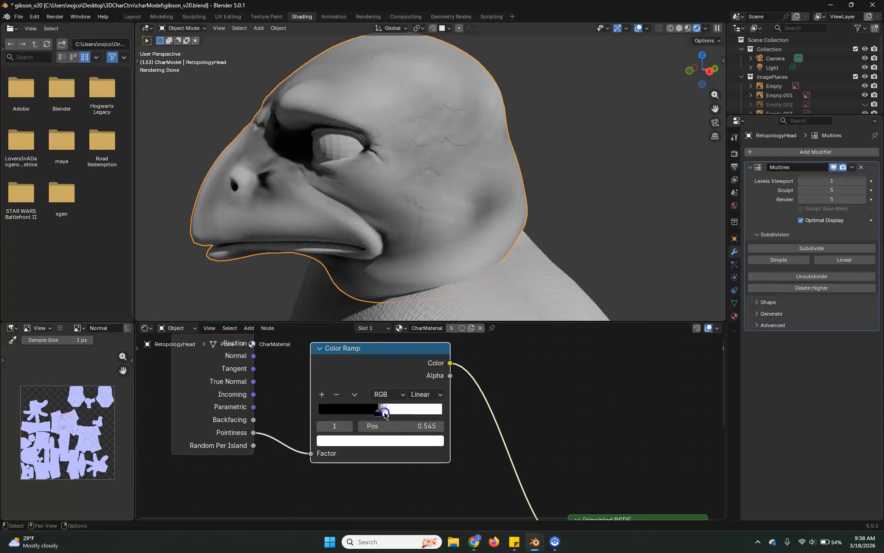
pyautogui.moveTo(385, 413); pyautogui.dragTo(383, 413)
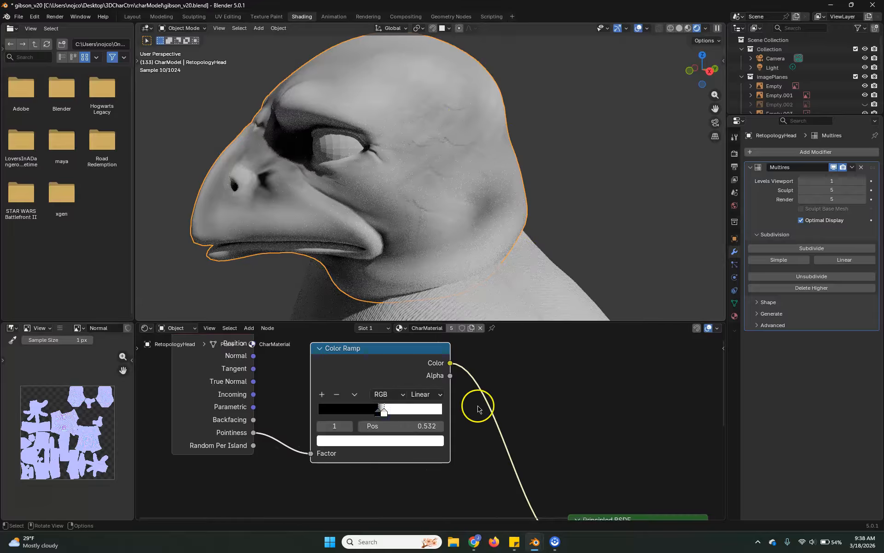
# - Add an unconnected Image Texture node in the empty area above the Principled BSDF, with more room for the node editor
pyautogui.moveTo(620, 140); pyautogui.dragTo(426, 276, button='middle')
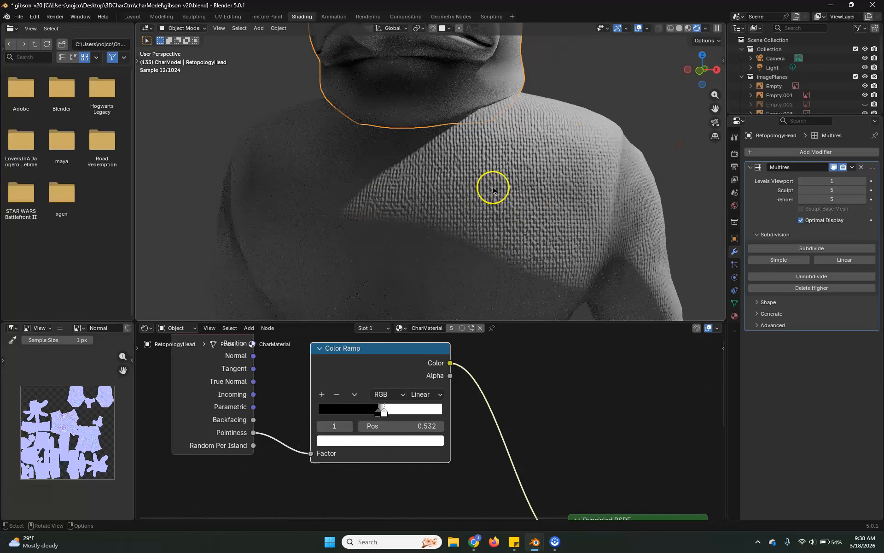
pyautogui.scroll(-1, 530, 396)
pyautogui.scroll(-3, 532, 396)
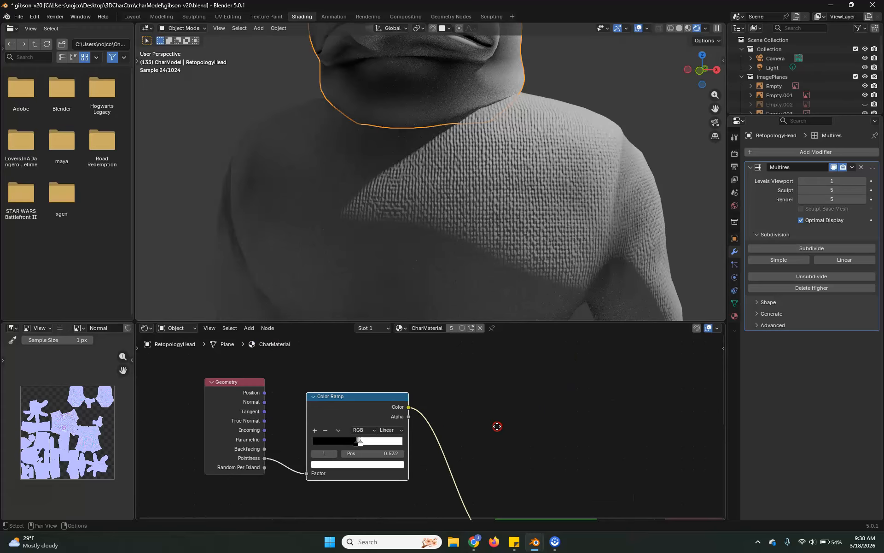
pyautogui.moveTo(477, 417); pyautogui.dragTo(434, 406, button='middle')
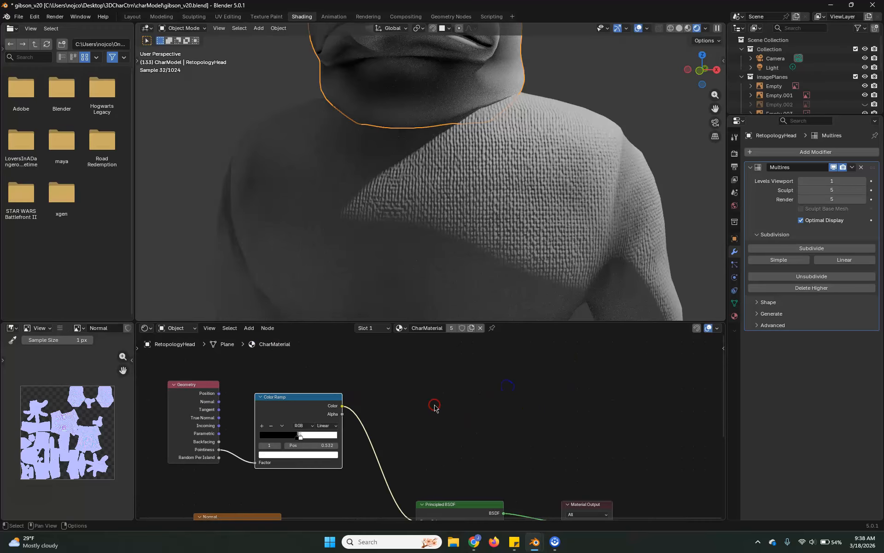
pyautogui.scroll(-1, 426, 428)
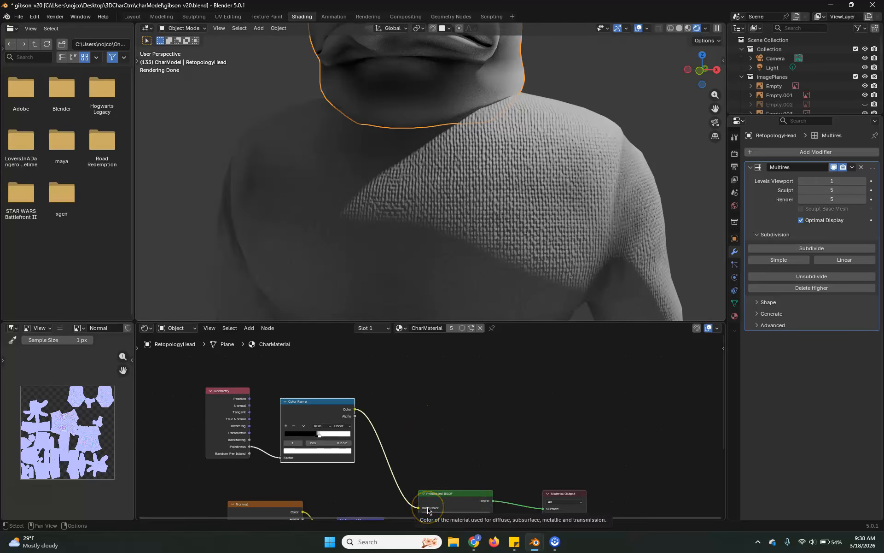
pyautogui.click(400, 429)
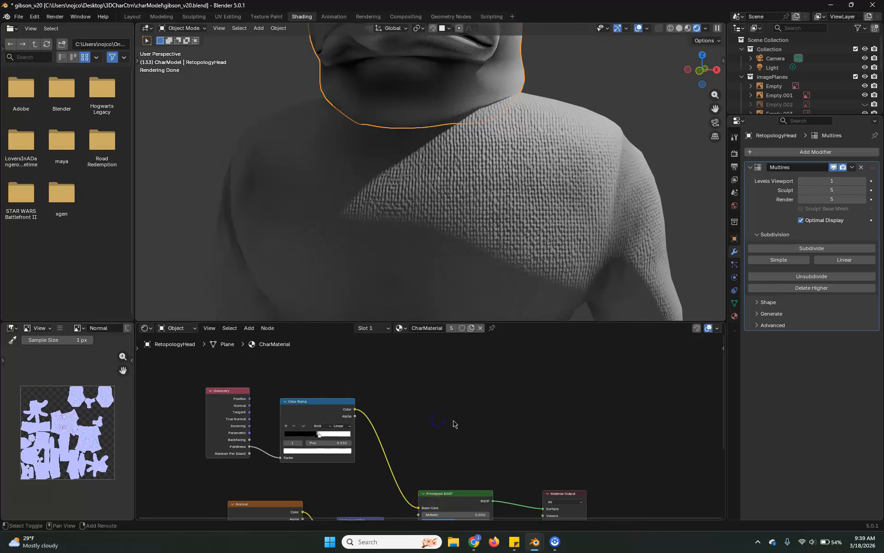
pyautogui.hotkey('shift', 'a')
pyautogui.moveTo(454, 420)
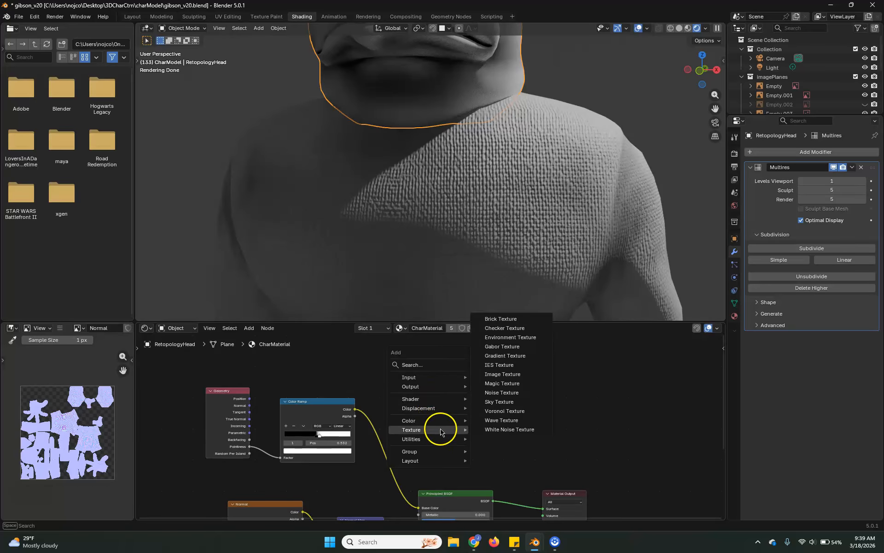
pyautogui.click(529, 374)
pyautogui.click(465, 370)
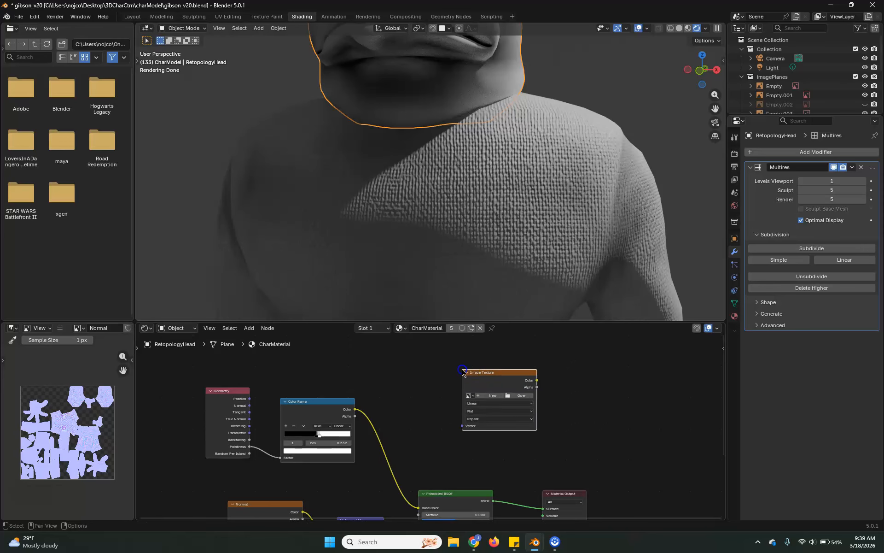
pyautogui.scroll(2, 493, 418)
pyautogui.scroll(1, 546, 411)
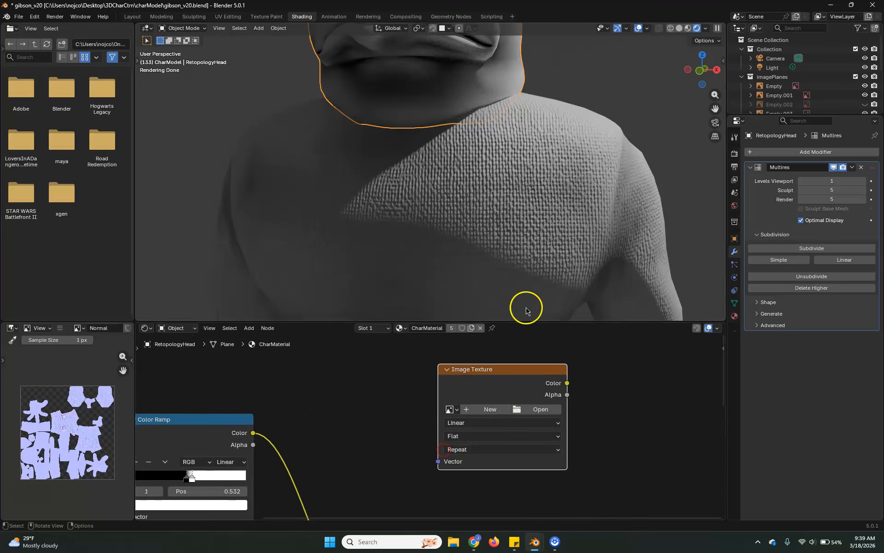
pyautogui.moveTo(540, 322); pyautogui.dragTo(563, 239)
pyautogui.moveTo(525, 329); pyautogui.dragTo(494, 322)
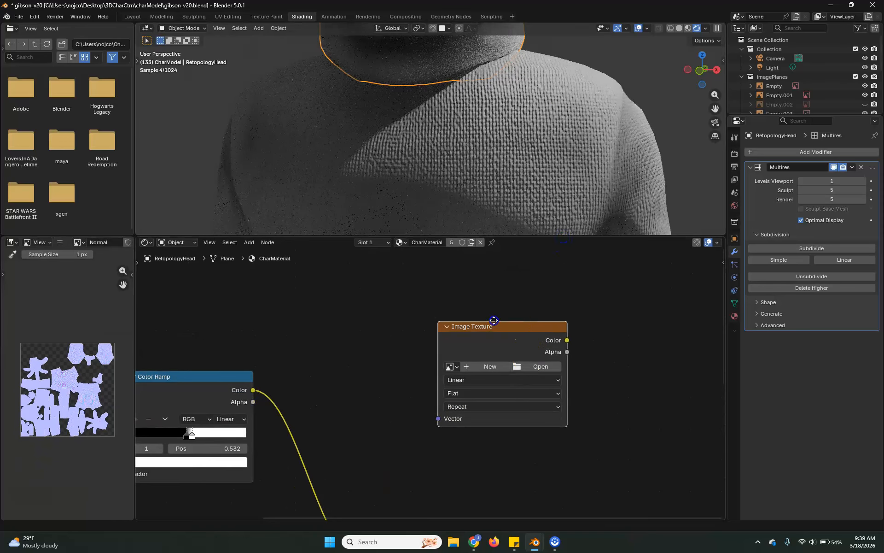
# - Start a new image named Color for the Image Texture node, with width and height of 4096 px
pyautogui.click(472, 361)
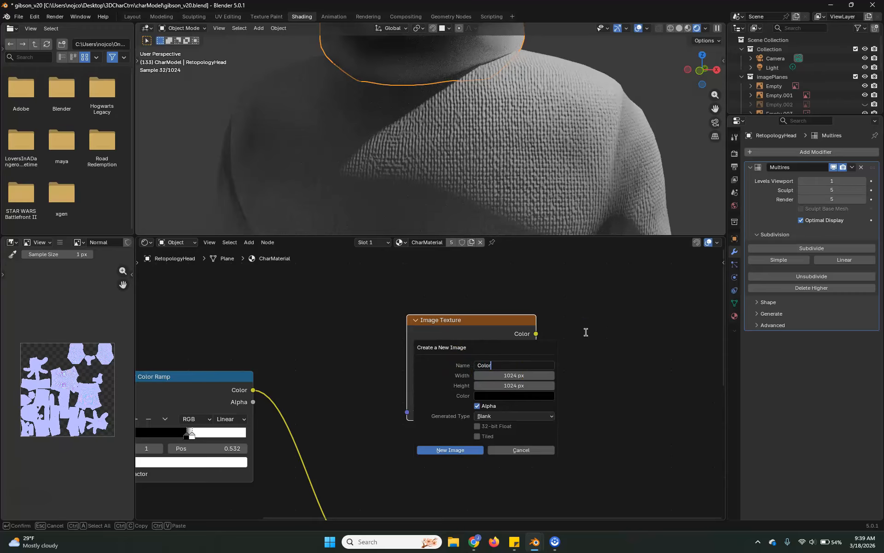
pyautogui.click(516, 374)
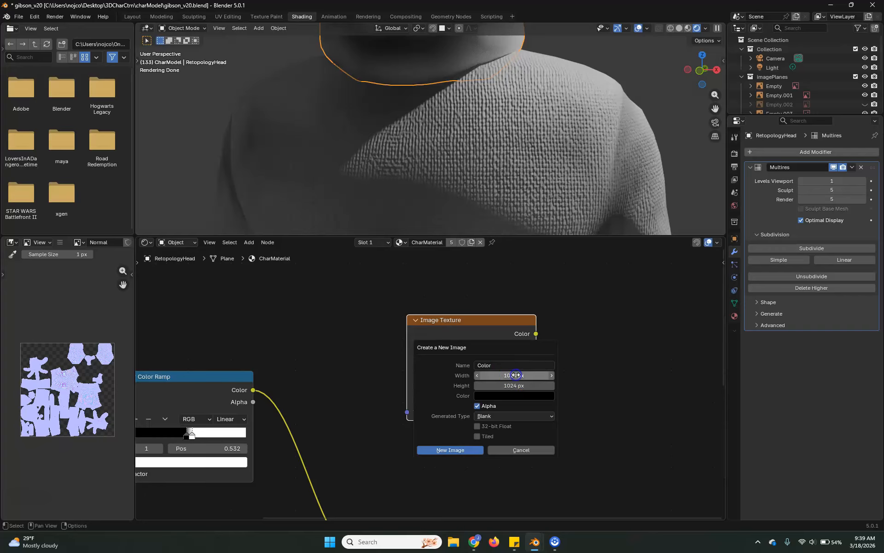
pyautogui.click(516, 374)
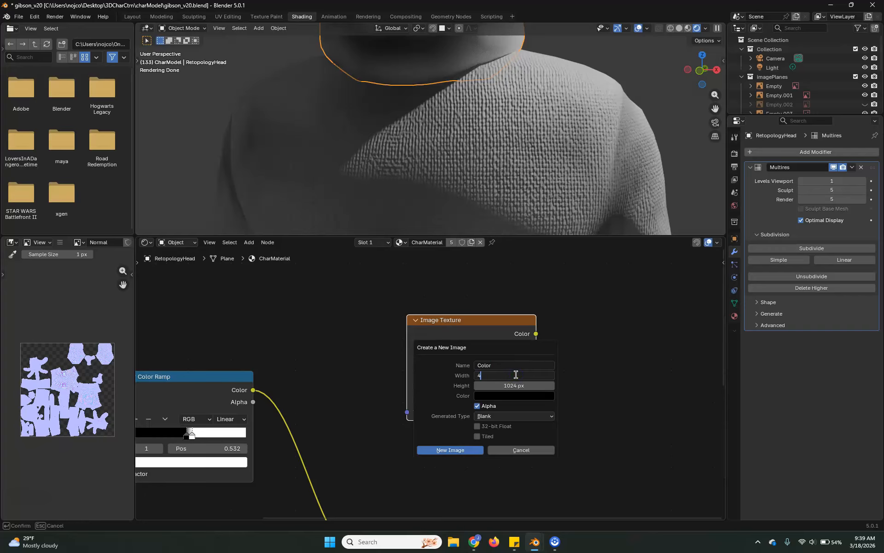
pyautogui.click(517, 384)
pyautogui.click(517, 385)
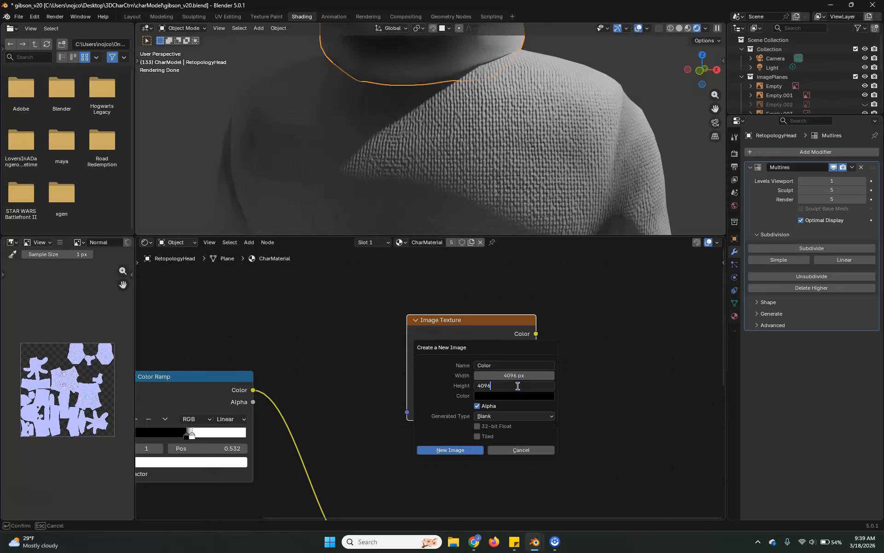
pyautogui.press('Return')
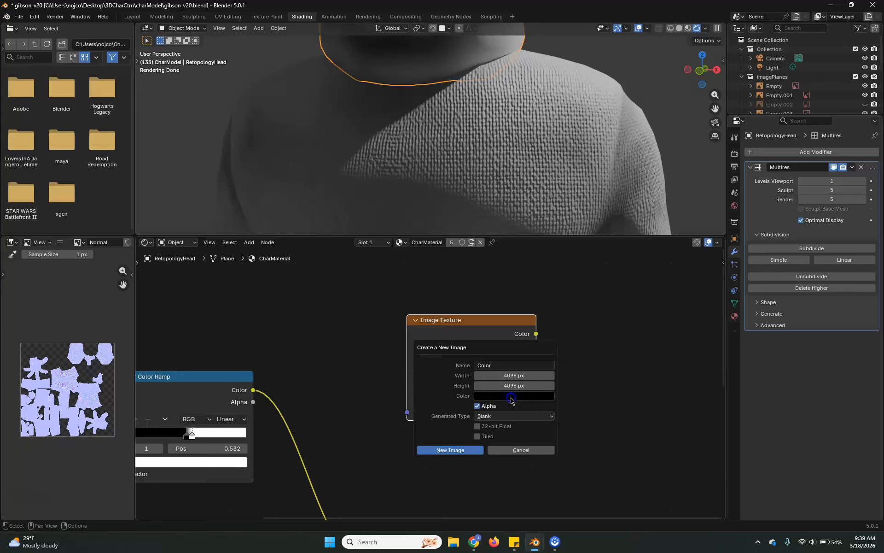
# - Give the new image a neutral gray fill with a value of 0.555 and create it
pyautogui.click(519, 400)
pyautogui.click(559, 278)
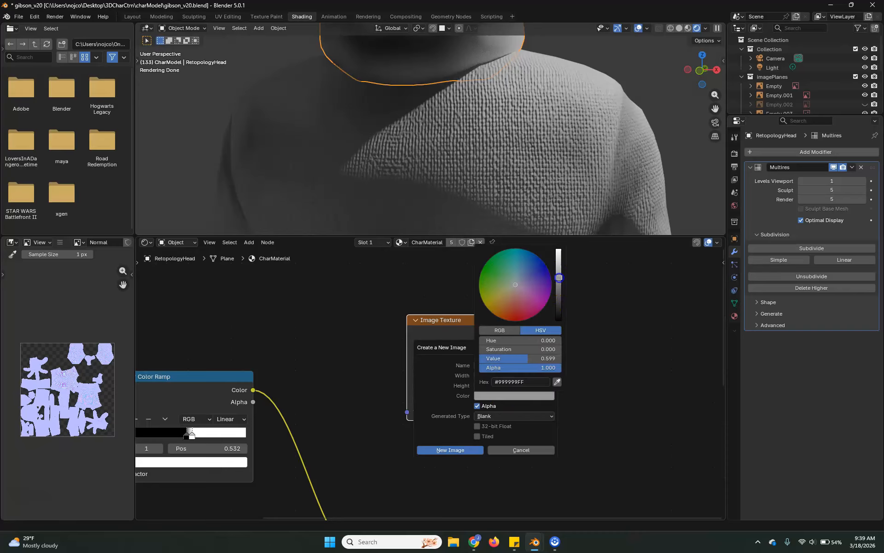
pyautogui.click(509, 408)
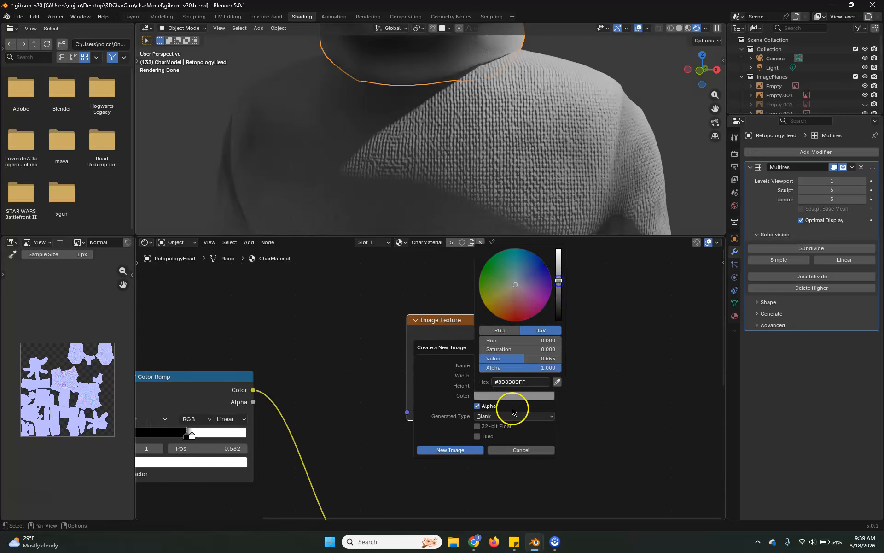
pyautogui.click(441, 452)
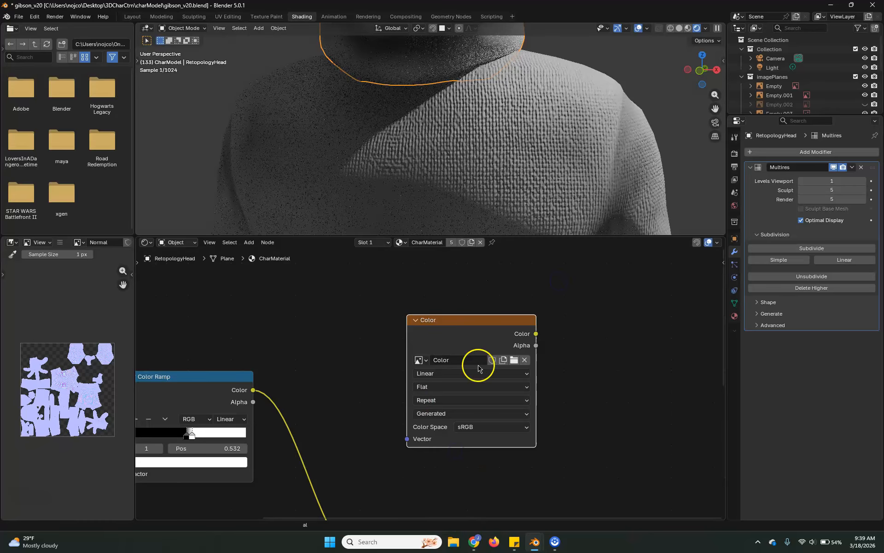
# - Add a Mix Color node beside the Color texture node, above the Material Output
pyautogui.moveTo(453, 315); pyautogui.dragTo(443, 313)
pyautogui.scroll(-4, 370, 416)
pyautogui.moveTo(434, 443); pyautogui.dragTo(387, 381, button='middle')
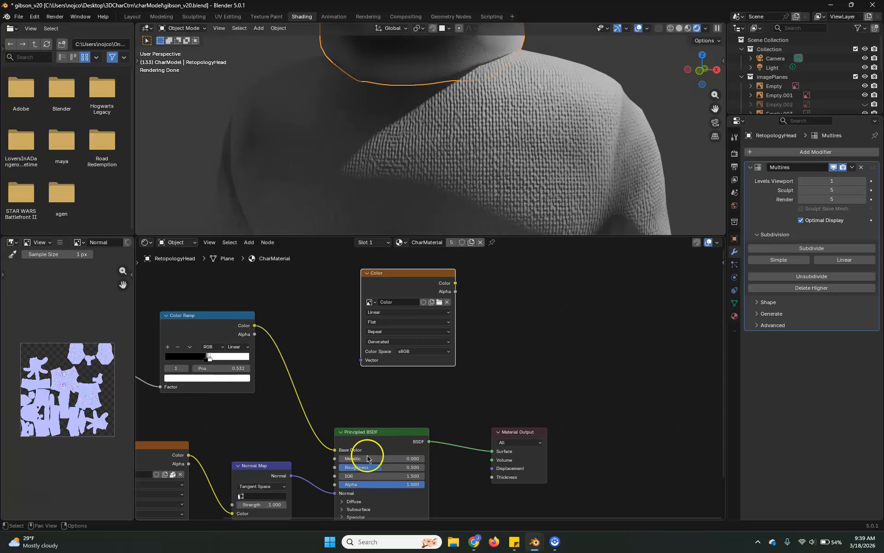
pyautogui.moveTo(221, 353); pyautogui.dragTo(221, 378, button='middle')
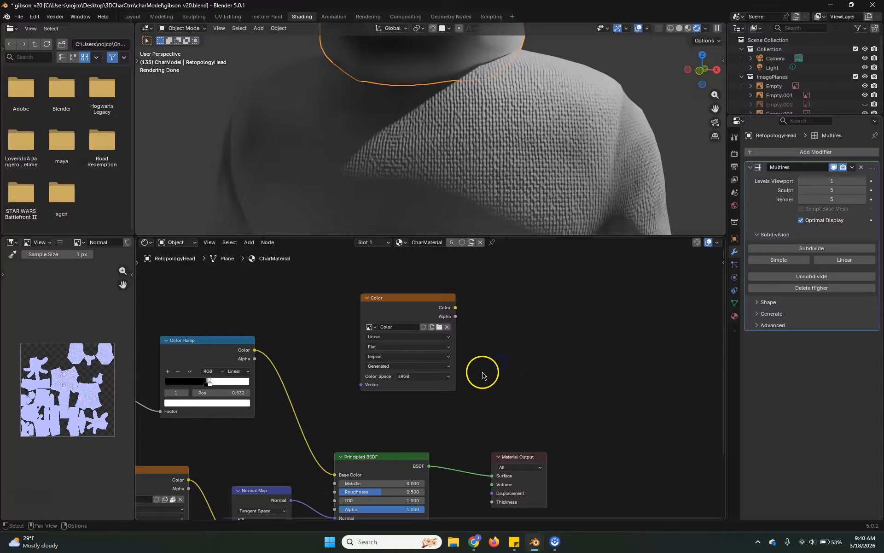
pyautogui.hotkey('shift', 'a')
pyautogui.moveTo(479, 372)
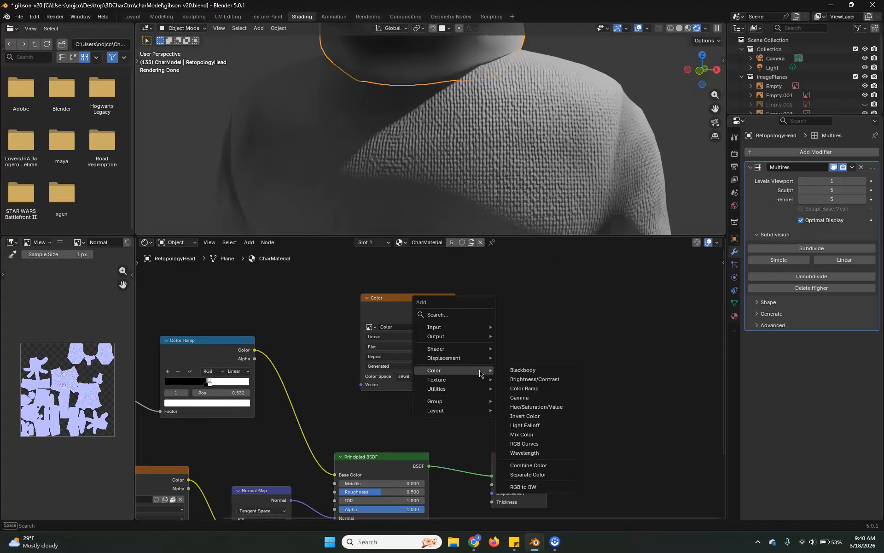
pyautogui.click(538, 436)
pyautogui.click(489, 336)
# - Connect the Color texture to the Mix node's B, the Color Ramp to A, and the Result to the Principled BSDF's Base Color
pyautogui.click(391, 298)
pyautogui.moveTo(391, 298); pyautogui.dragTo(355, 292)
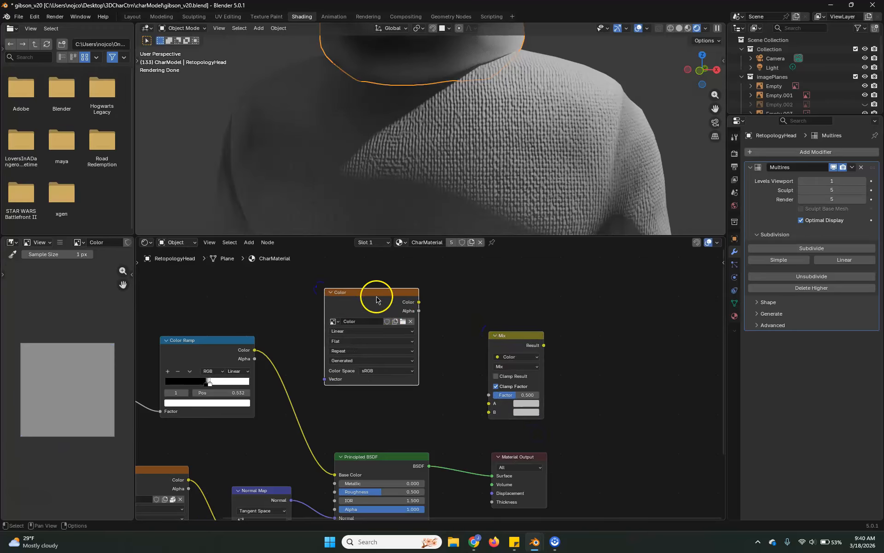
pyautogui.moveTo(420, 302); pyautogui.dragTo(484, 414)
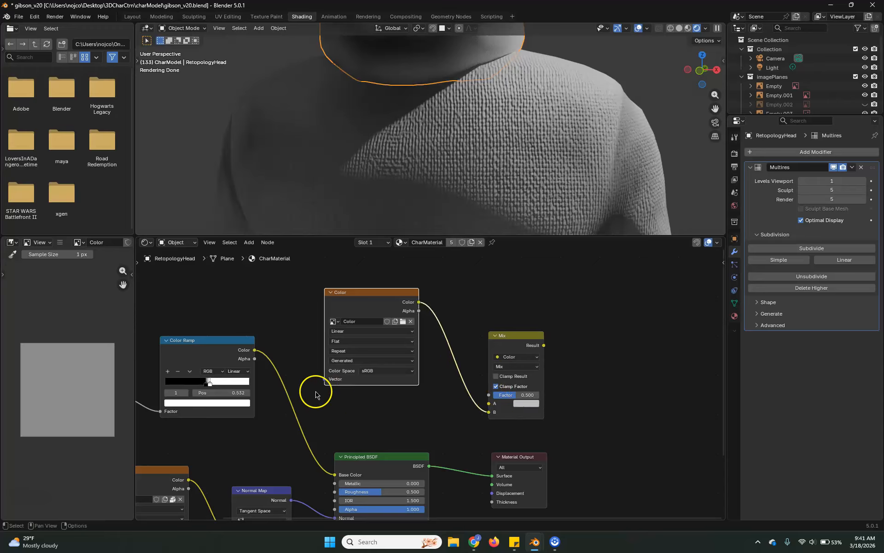
pyautogui.moveTo(335, 475); pyautogui.dragTo(489, 403)
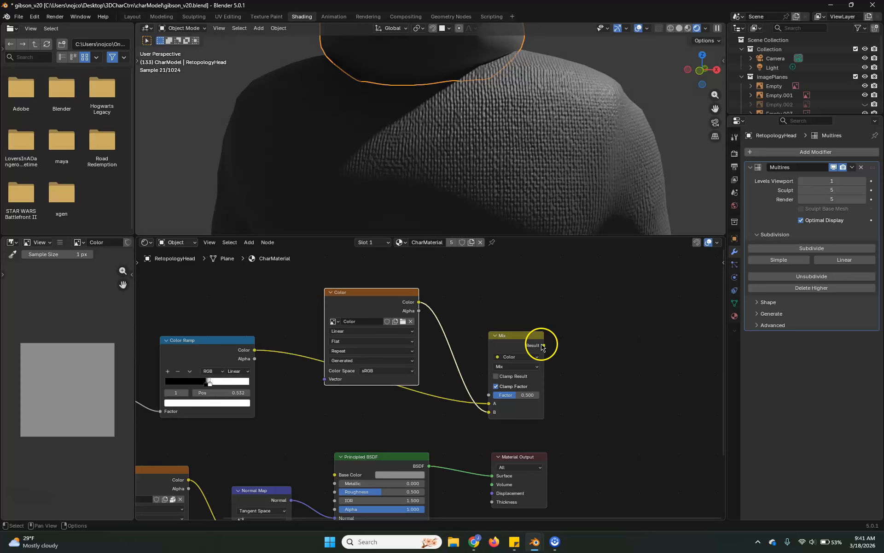
pyautogui.moveTo(545, 346); pyautogui.dragTo(325, 479)
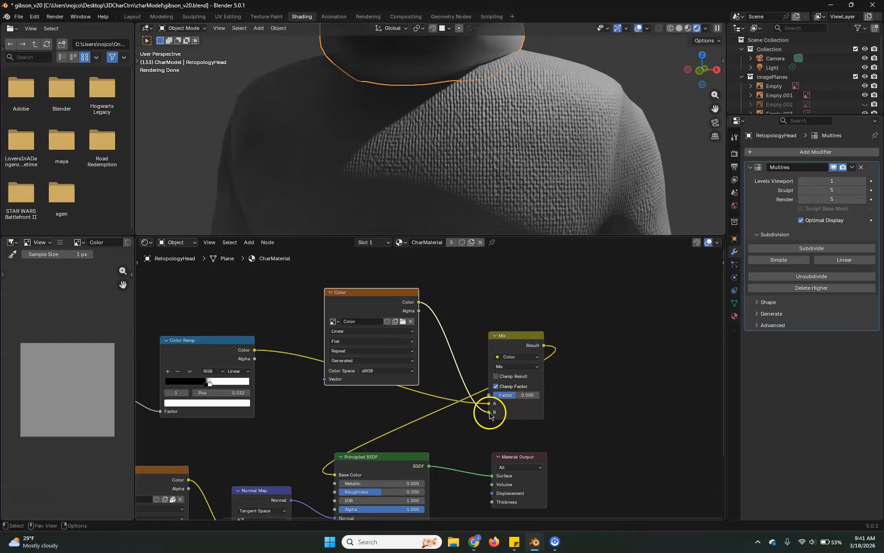
# - Set the Mix node's blend mode to Multiply
pyautogui.click(510, 368)
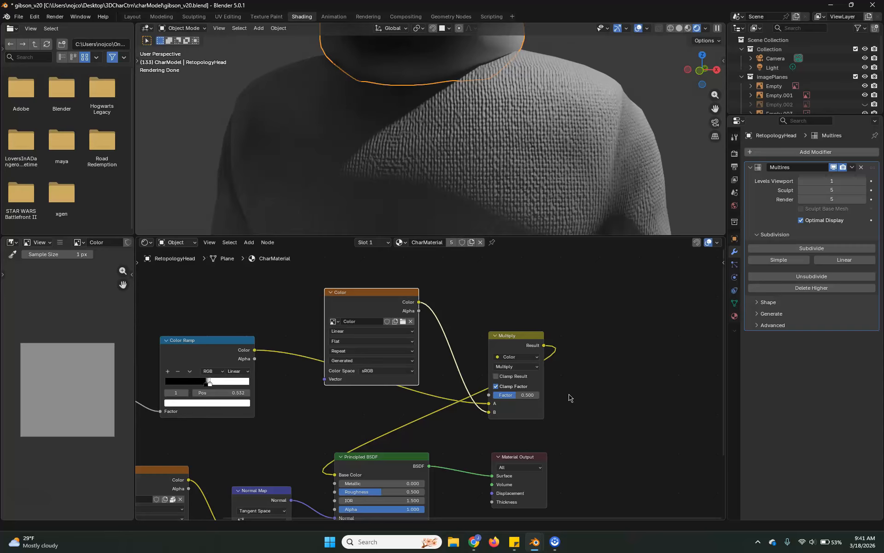
pyautogui.click(207, 340)
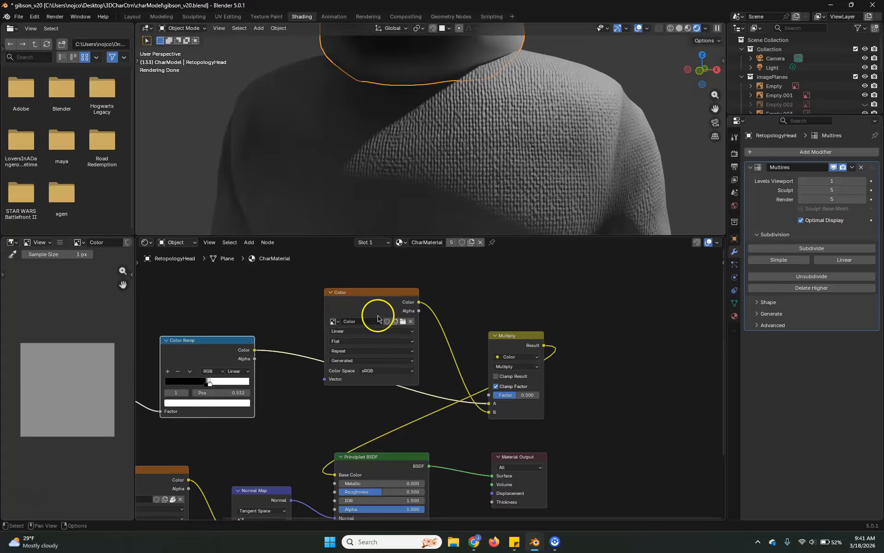
pyautogui.click(376, 295)
# - Rearrange the nodes so the Color texture sits above the Color Ramp and the Multiply node sits between them and the Principled BSDF
pyautogui.moveTo(515, 340); pyautogui.dragTo(261, 280)
pyautogui.moveTo(385, 292); pyautogui.dragTo(465, 318)
pyautogui.moveTo(287, 275); pyautogui.dragTo(350, 275)
pyautogui.moveTo(439, 314); pyautogui.dragTo(441, 294)
pyautogui.click(364, 276)
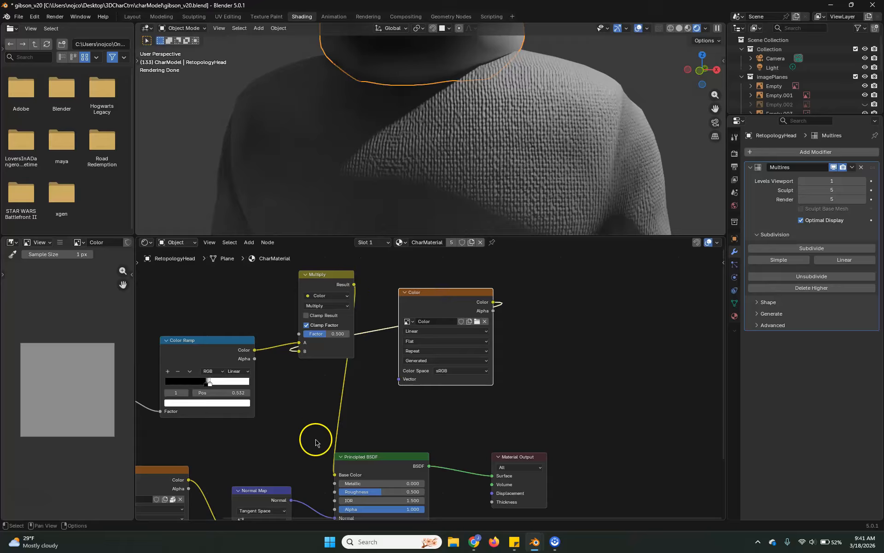
pyautogui.moveTo(329, 273); pyautogui.dragTo(370, 315)
pyautogui.moveTo(469, 292); pyautogui.dragTo(227, 285)
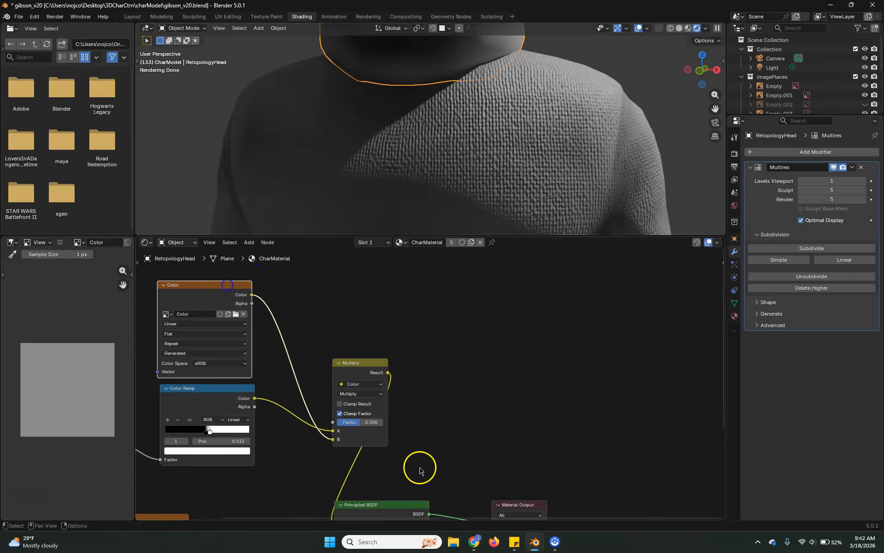
pyautogui.moveTo(362, 363); pyautogui.dragTo(341, 358)
pyautogui.scroll(-1, 374, 404)
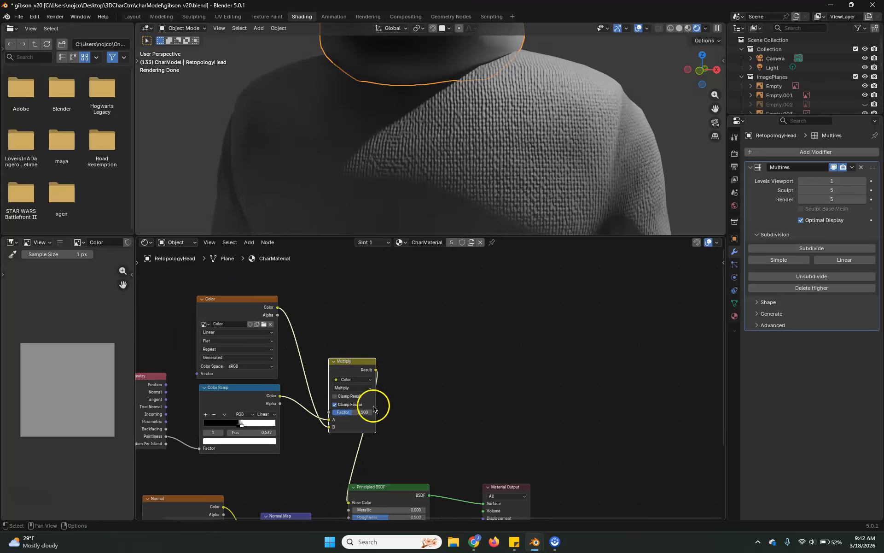
pyautogui.keyDown('shift'); pyautogui.moveTo(421, 438); pyautogui.dragTo(450, 363, button='middle'); pyautogui.keyUp('shift')
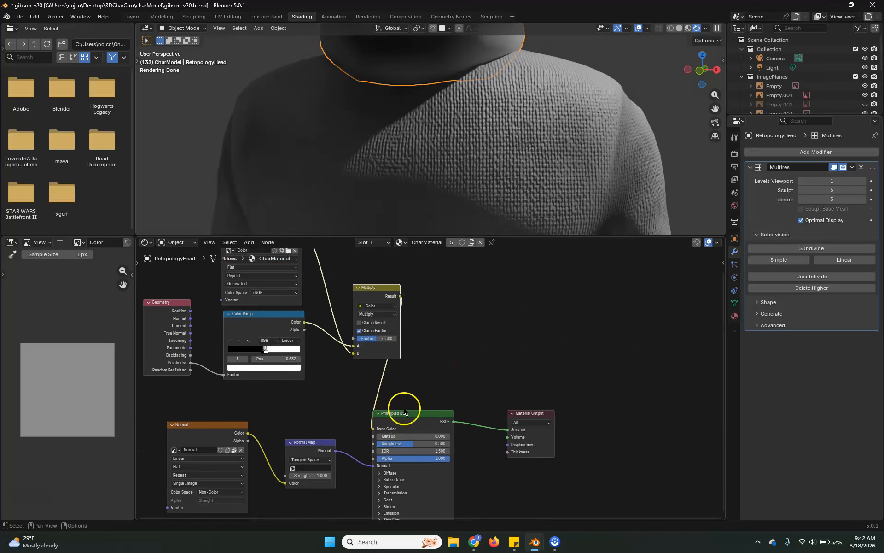
pyautogui.moveTo(387, 310); pyautogui.dragTo(469, 386, button='middle')
# - Make the Color texture node active and switch to the Texture Paint workspace with the character framed closer for painting
pyautogui.click(331, 310)
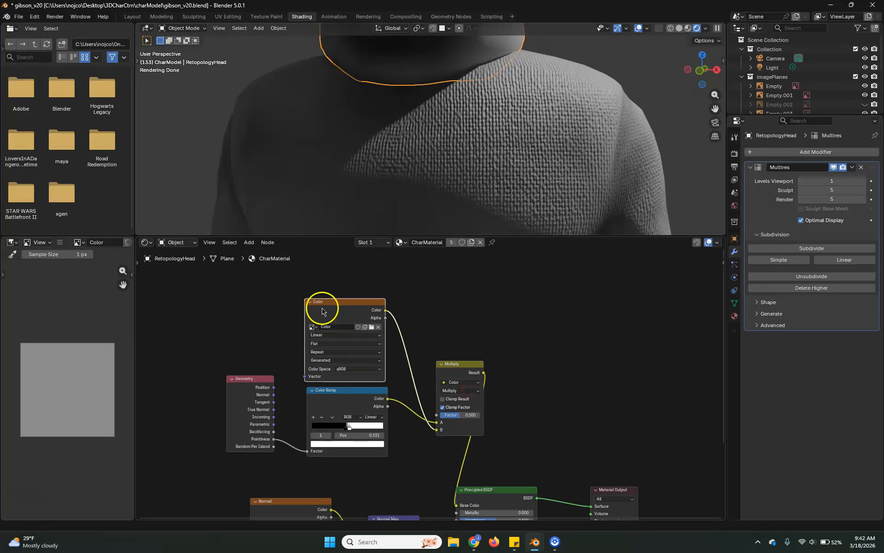
pyautogui.click(267, 17)
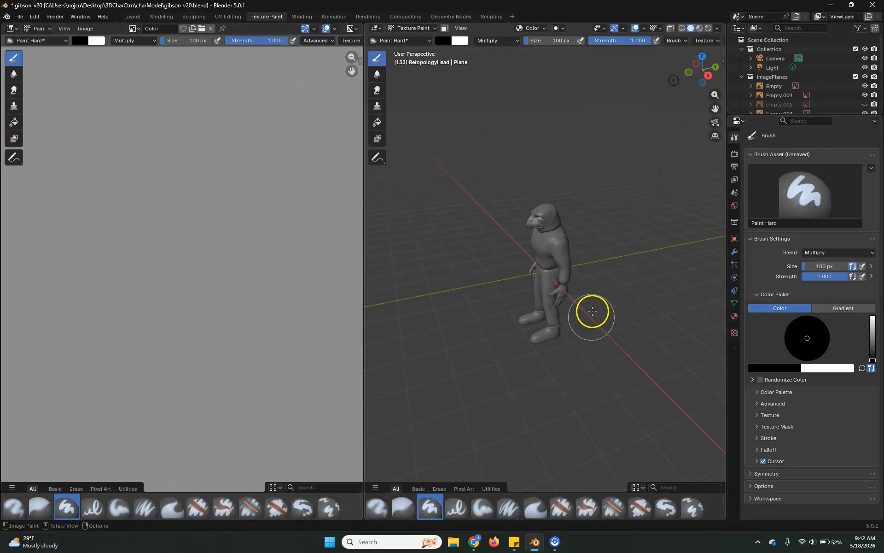
pyautogui.moveTo(489, 279); pyautogui.dragTo(597, 286, button='middle')
pyautogui.scroll(6, 599, 290)
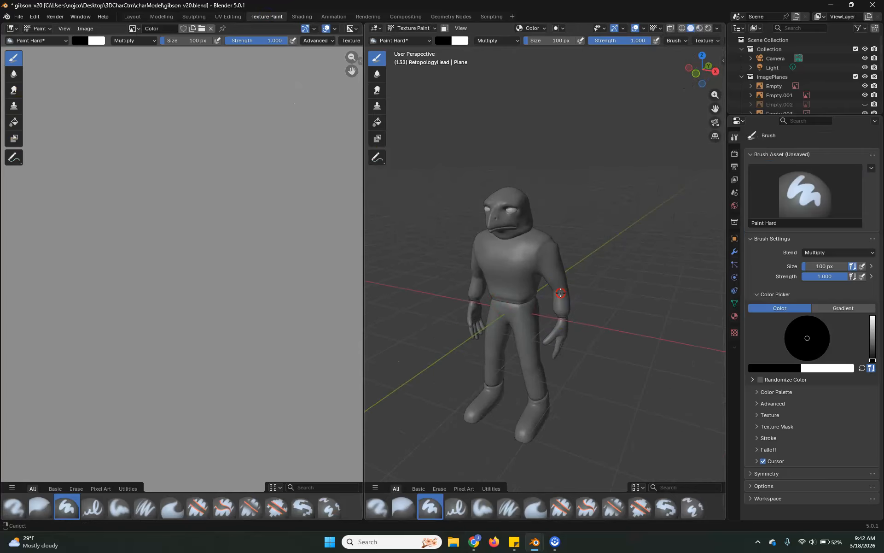
pyautogui.keyDown('shift'); pyautogui.moveTo(538, 301); pyautogui.dragTo(560, 283, button='middle'); pyautogui.keyUp('shift')
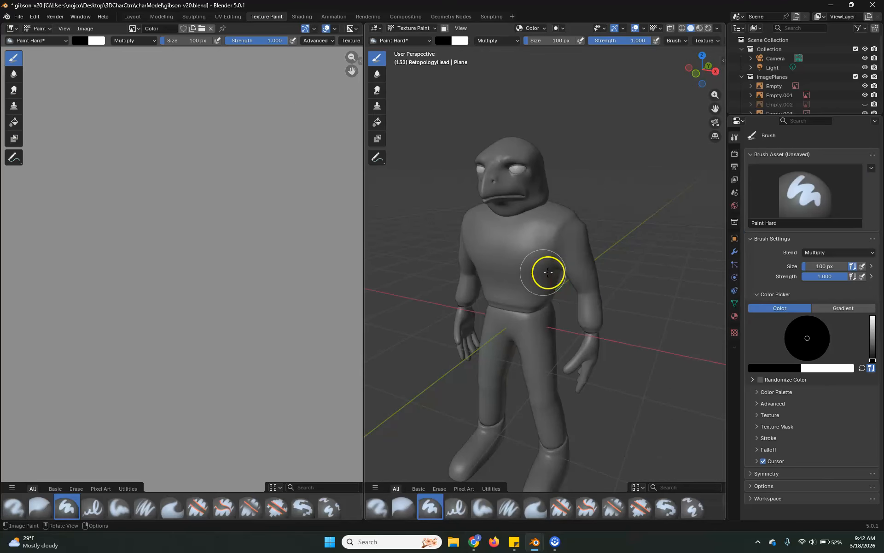